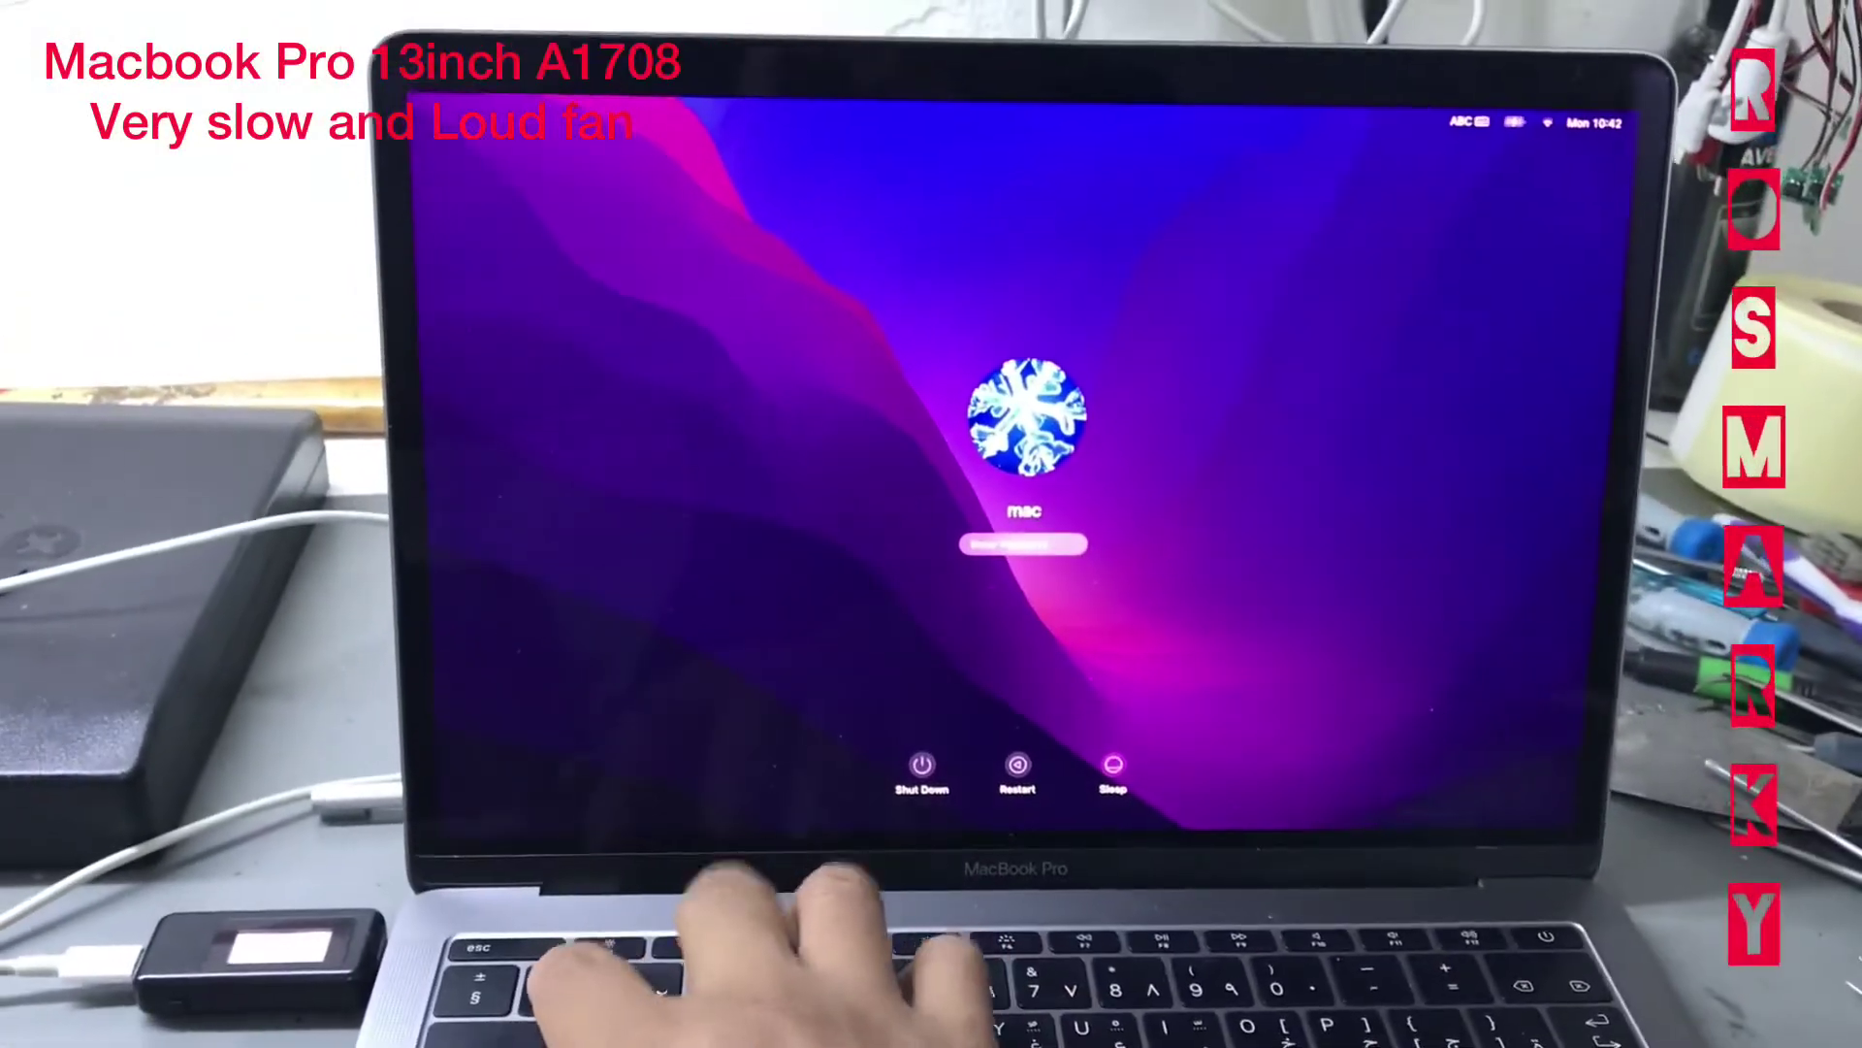
pyautogui.write('••••')
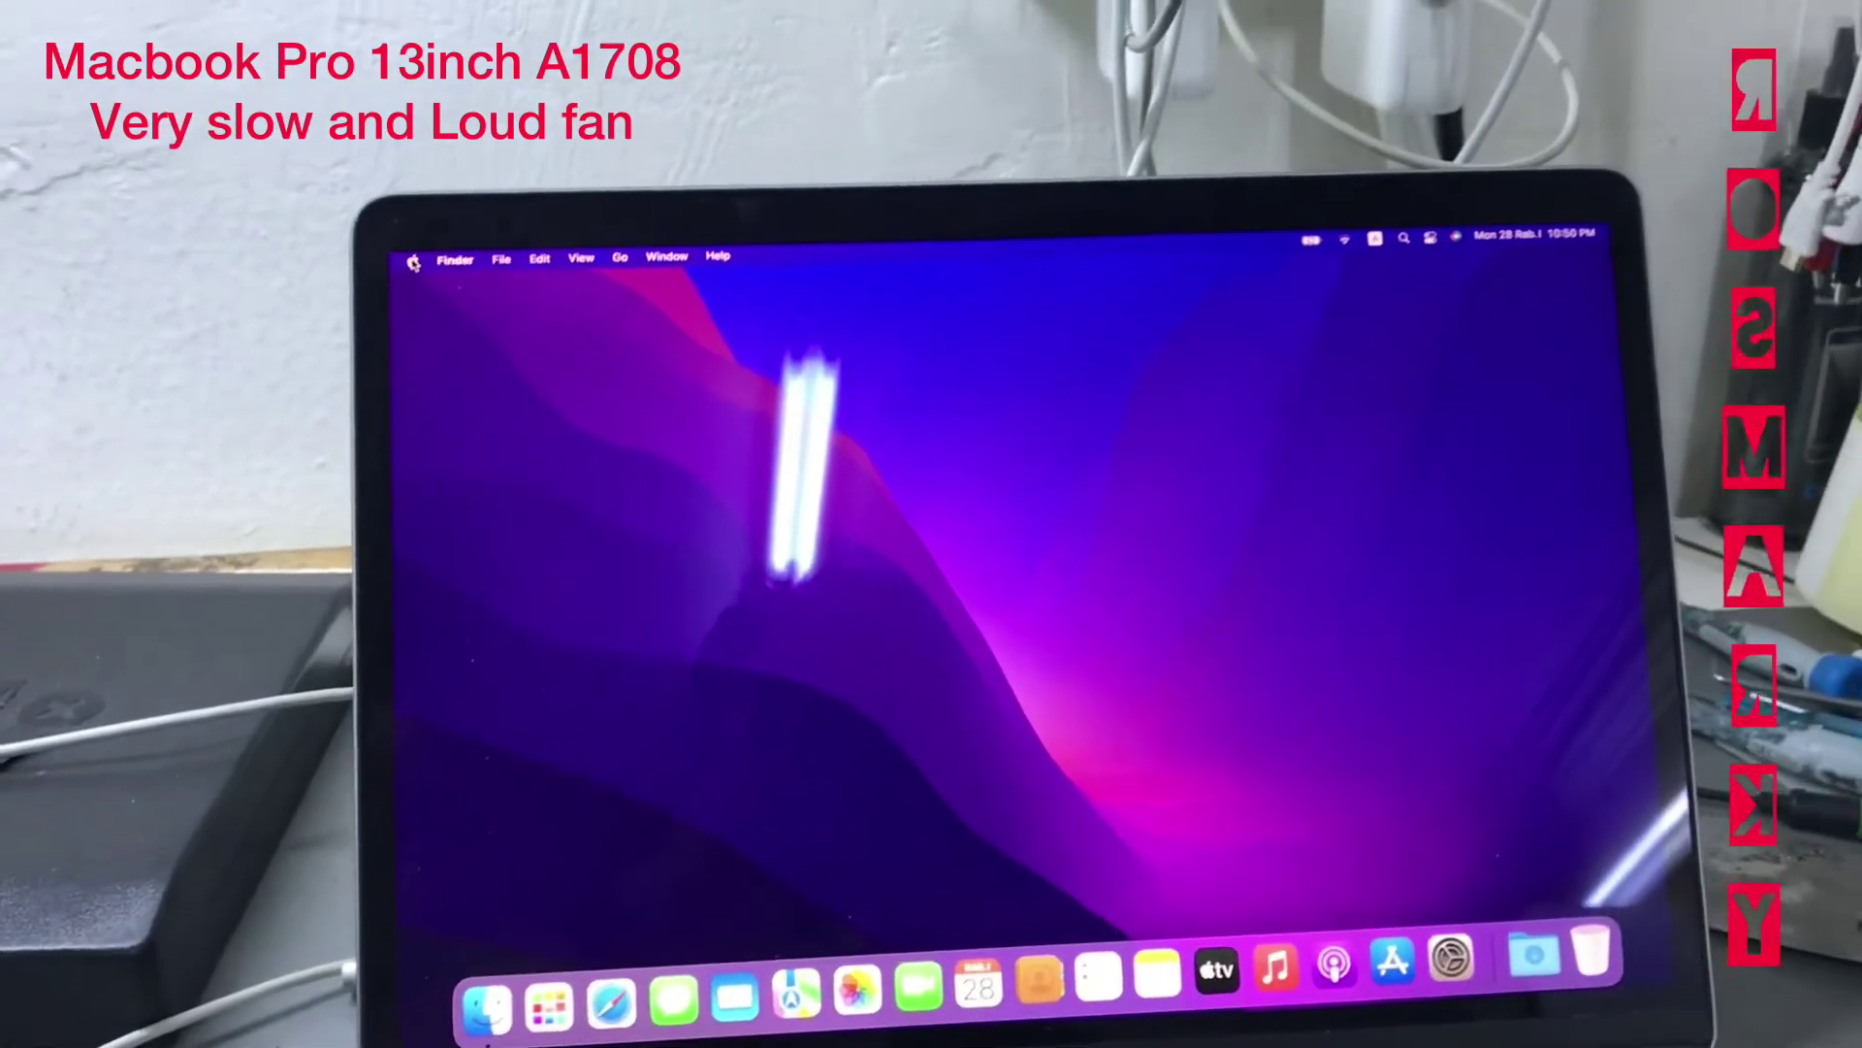
pyautogui.click(549, 232)
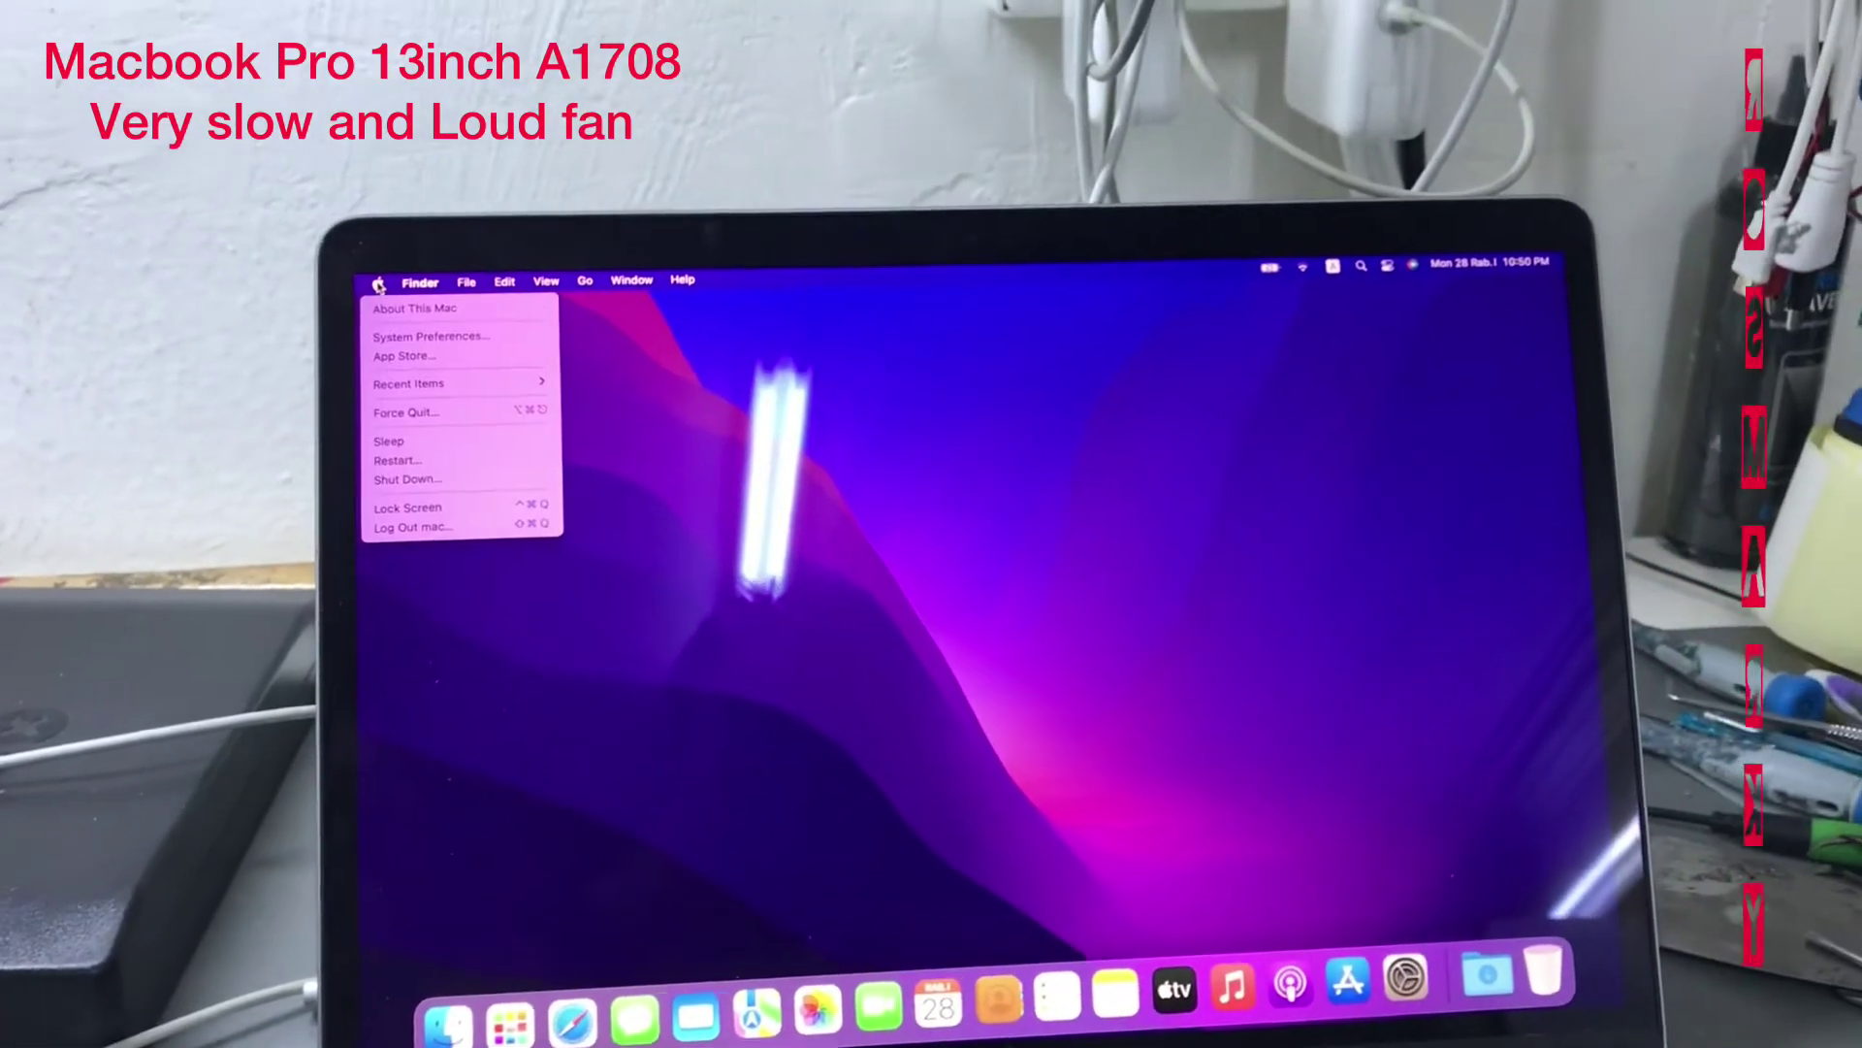
pyautogui.click(490, 916)
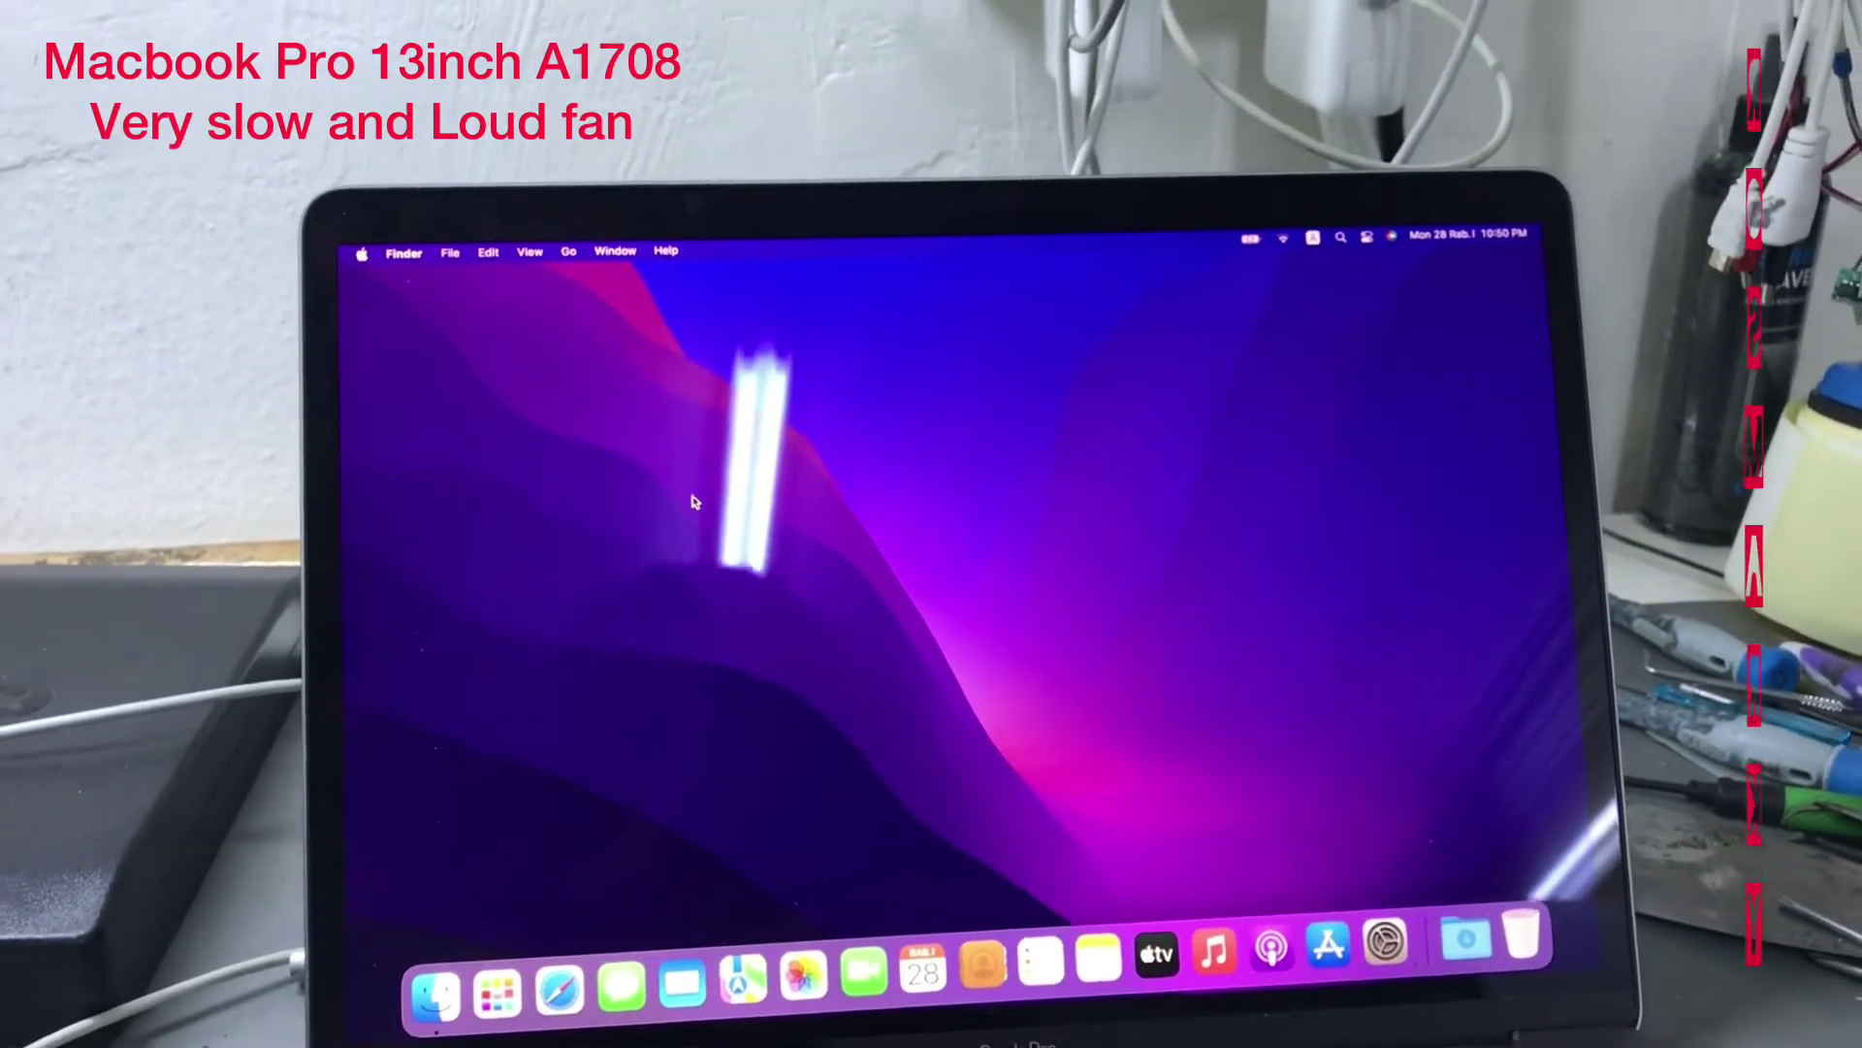
pyautogui.click(455, 1009)
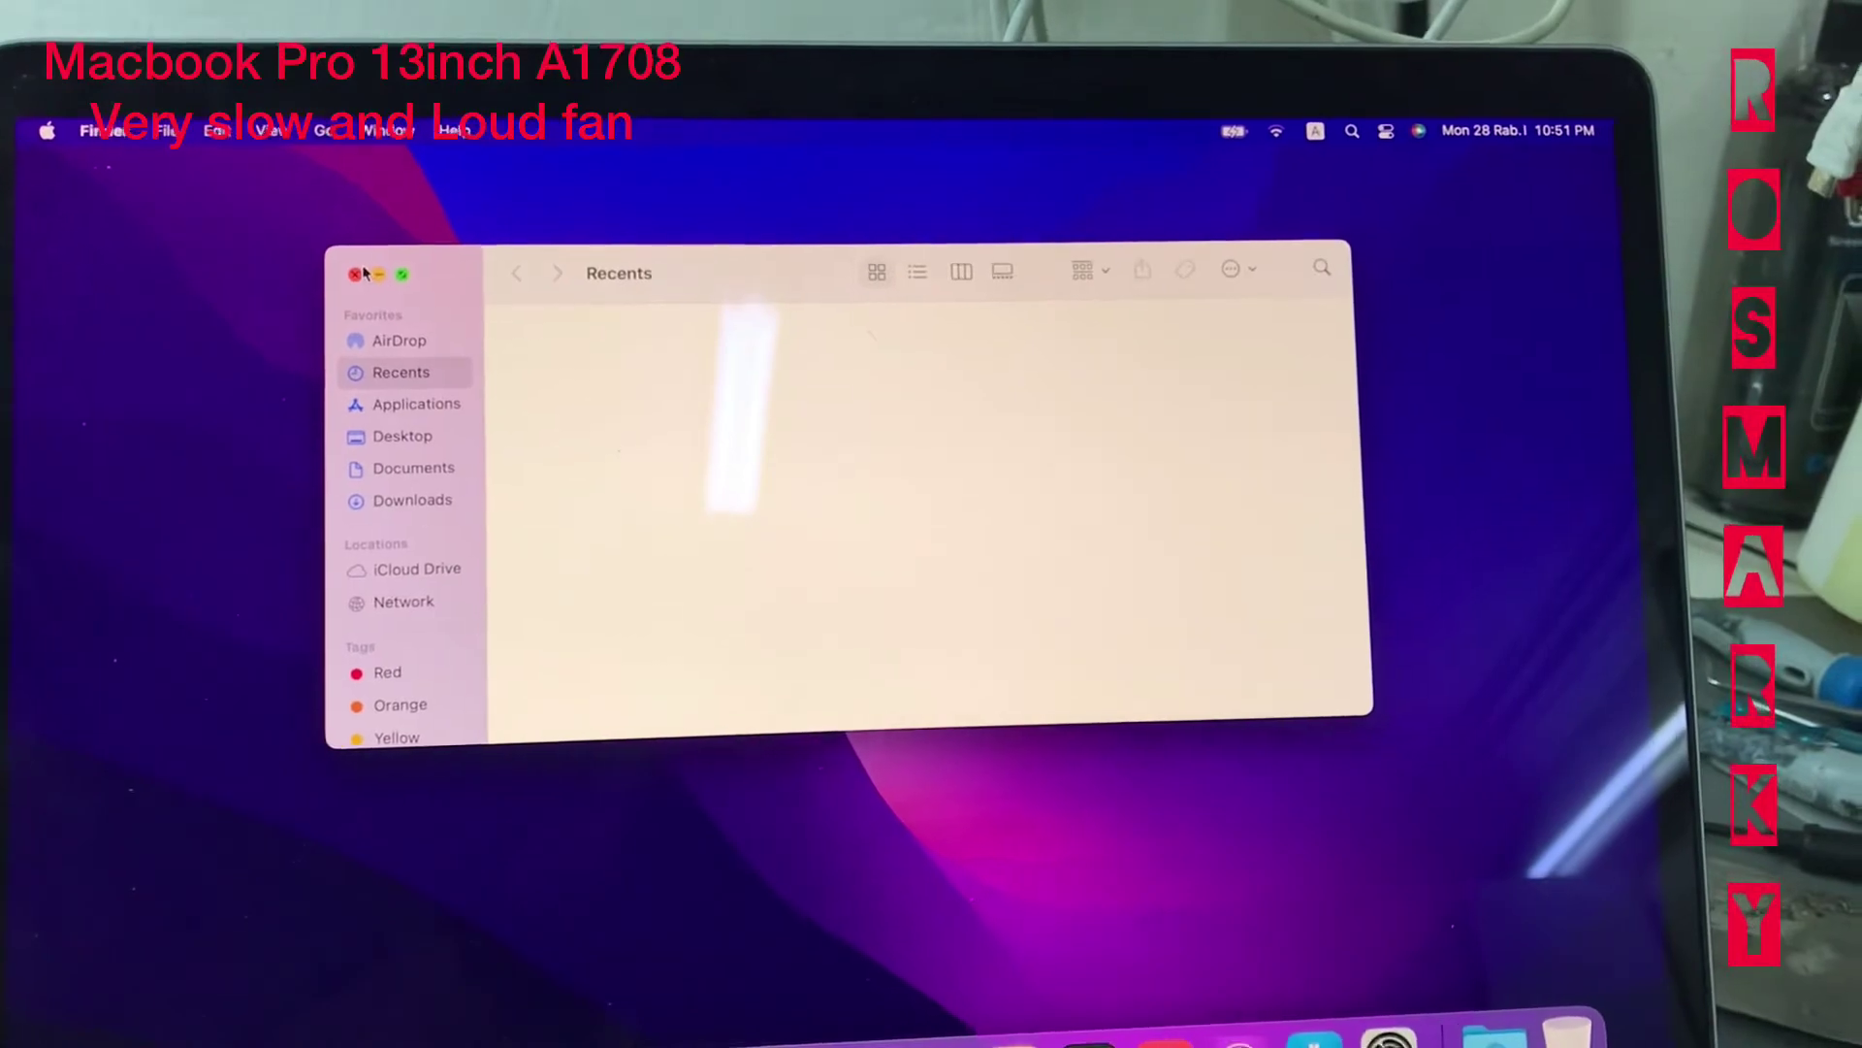
pyautogui.click(357, 274)
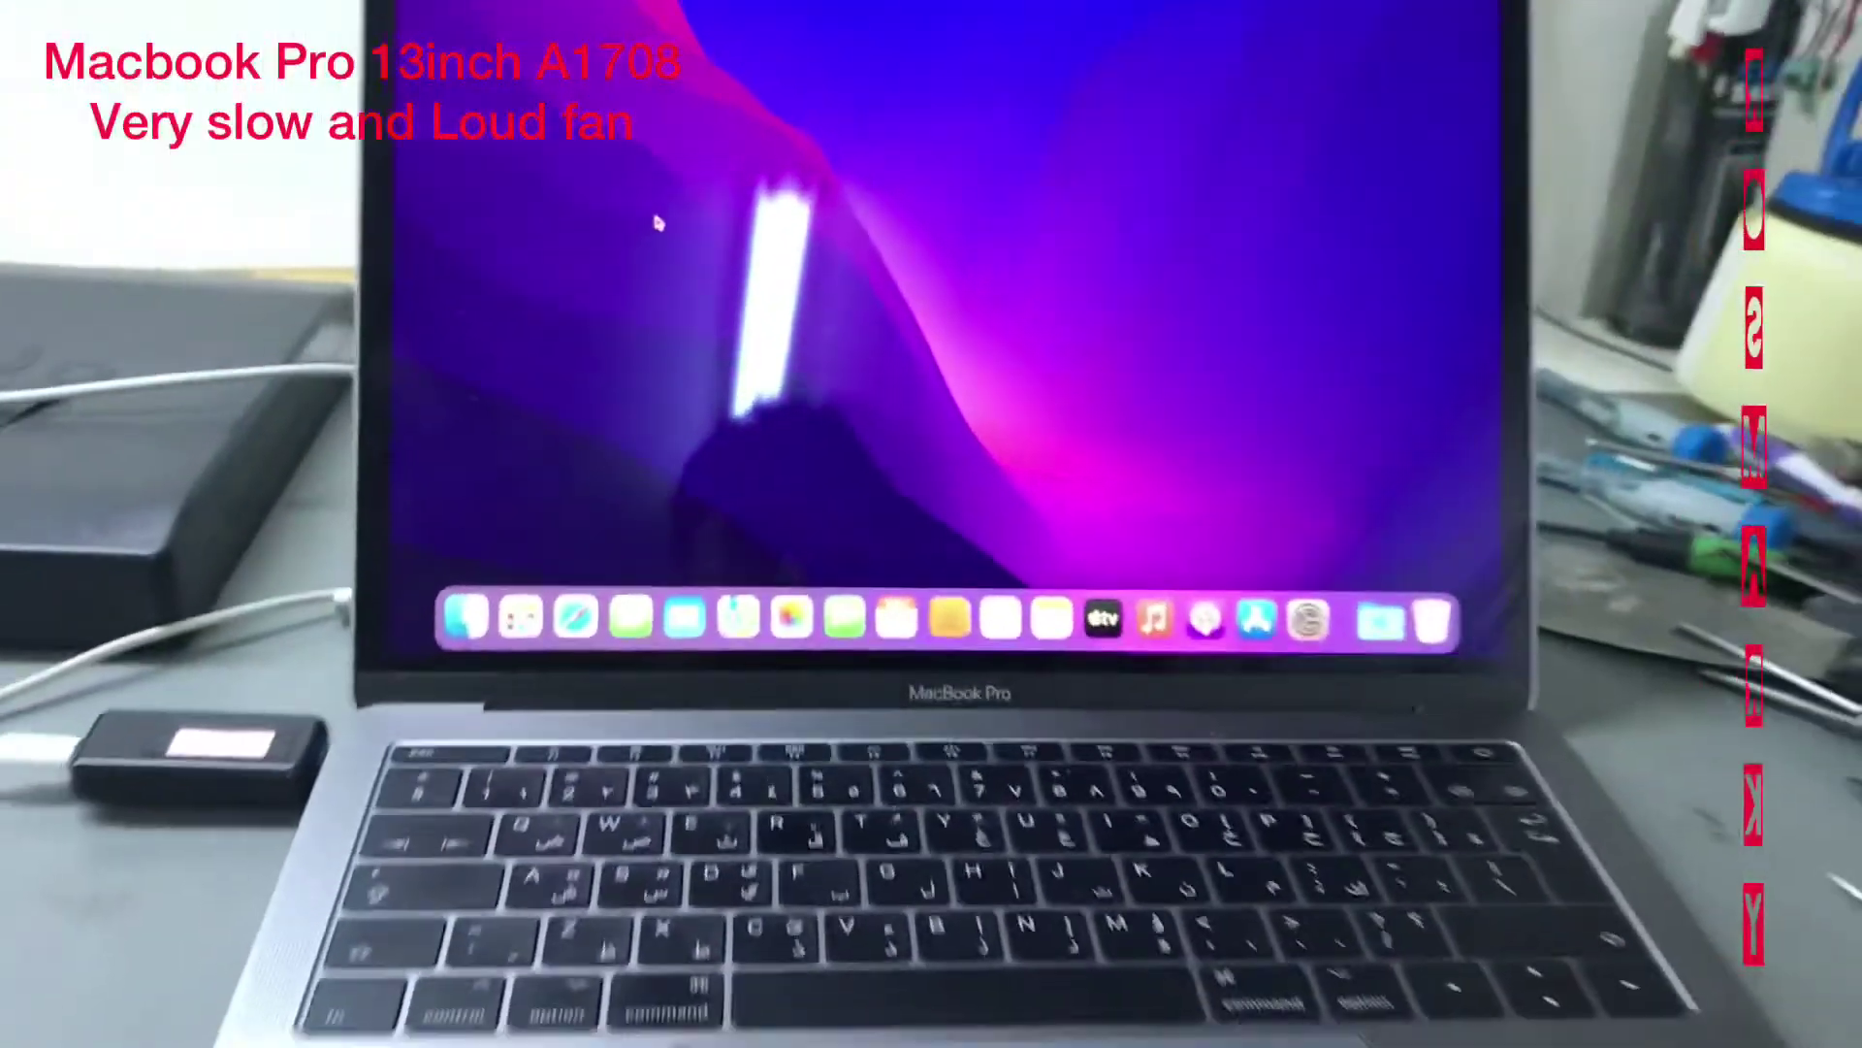